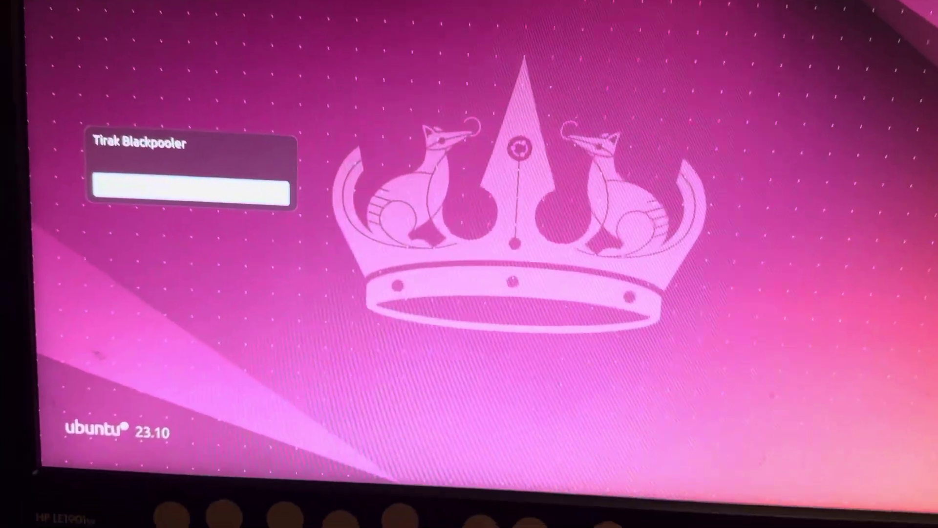
type("••")
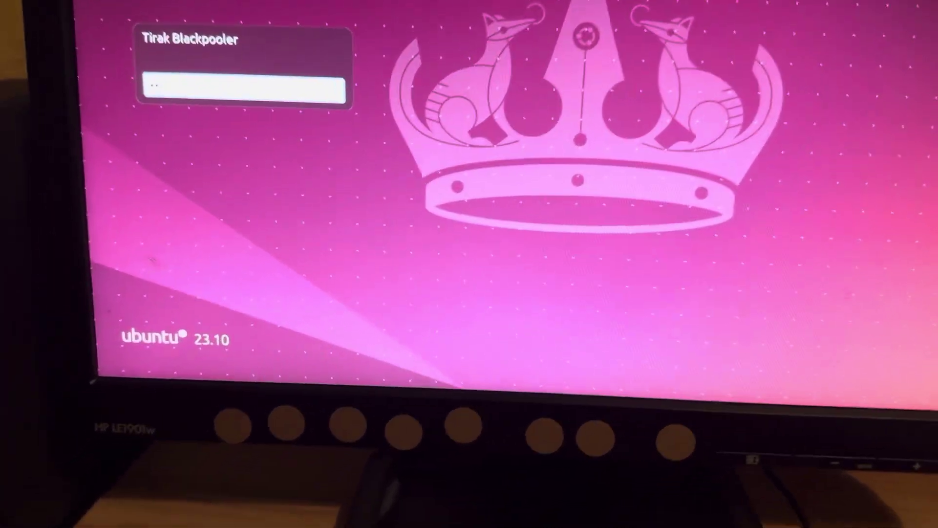
type("•")
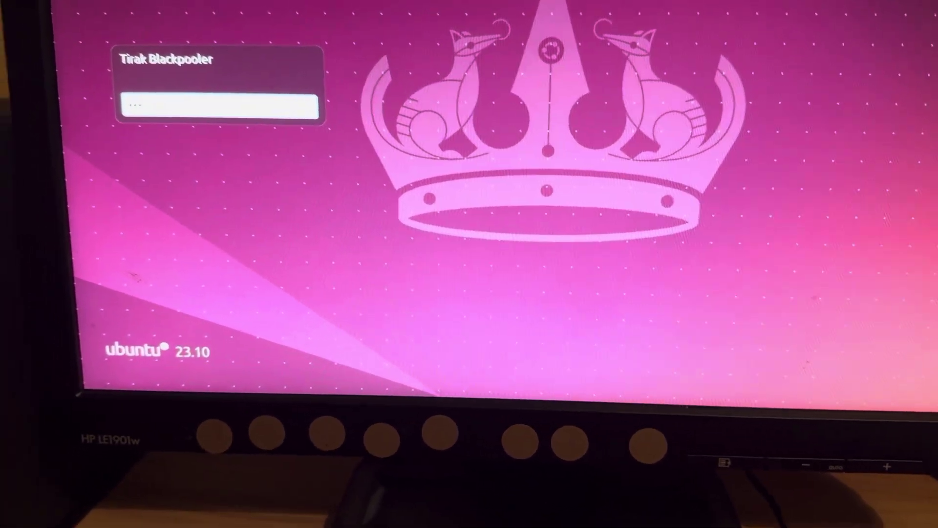
type("•••")
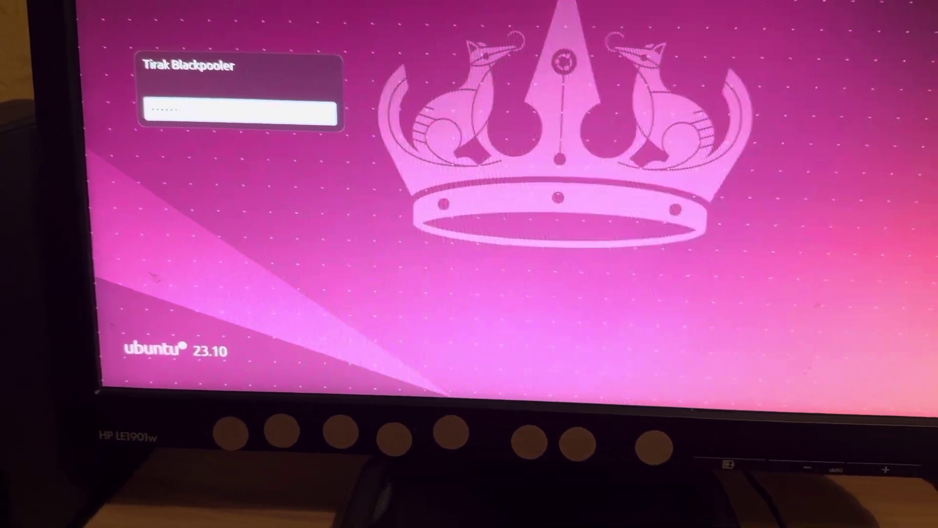
type("•")
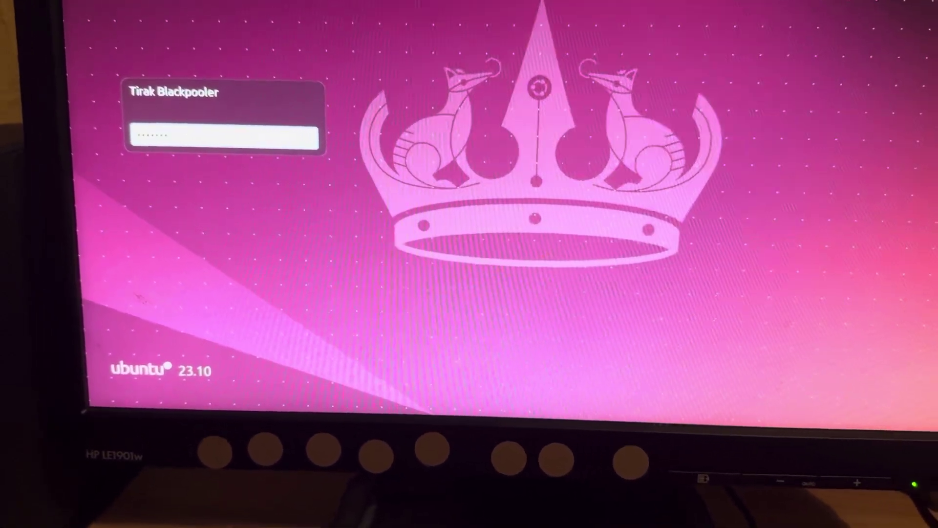
type("•")
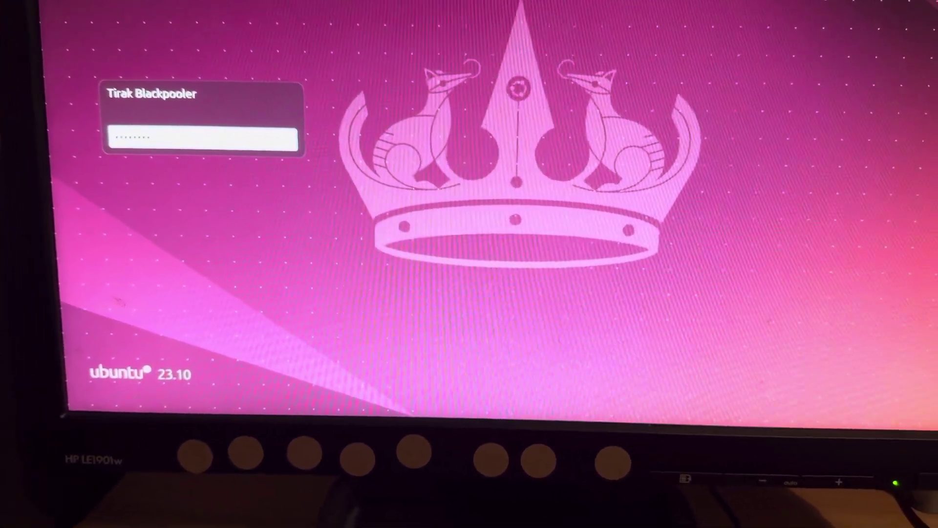
type("•")
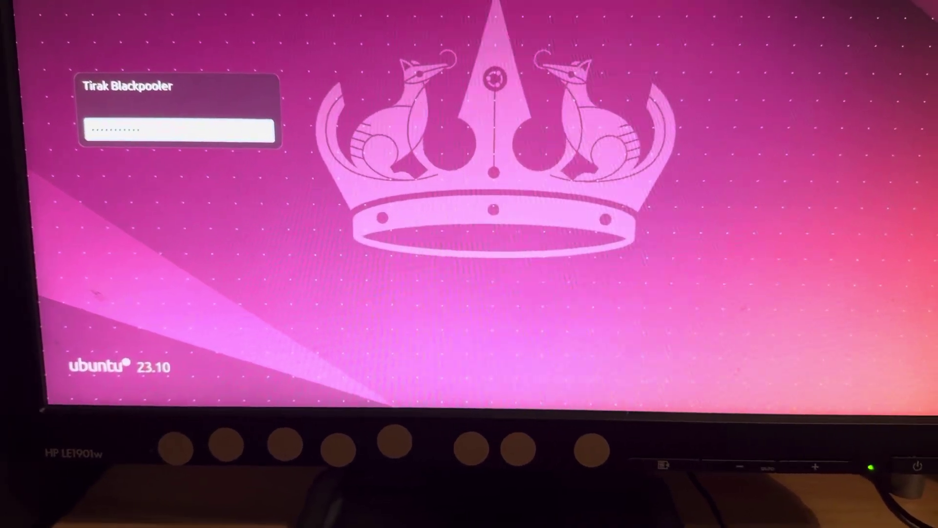
type("••")
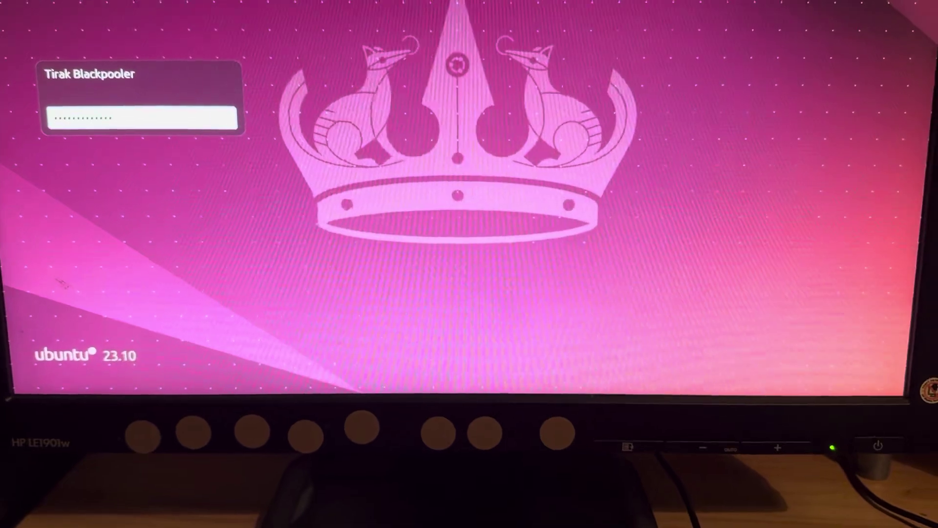
type("•••")
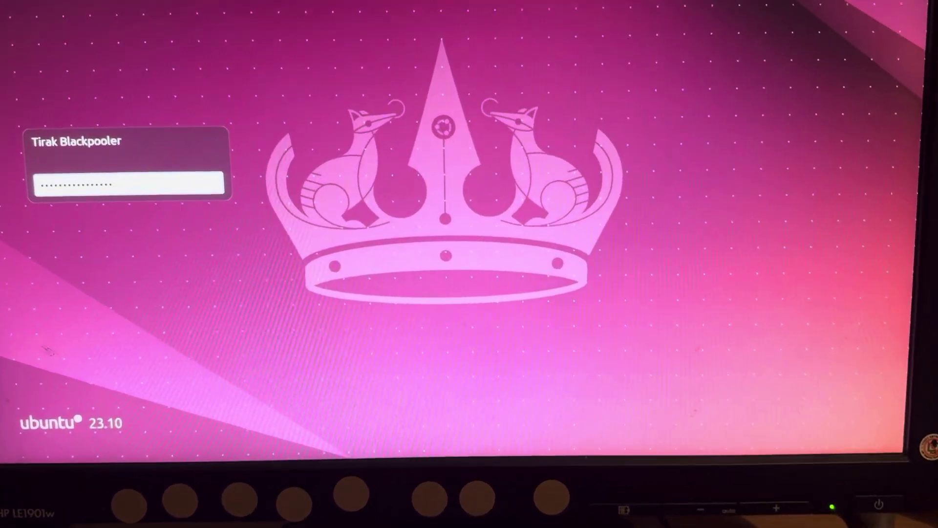
Submit the account password at the Ubuntu login screen; the session fails to start.
key("Return")
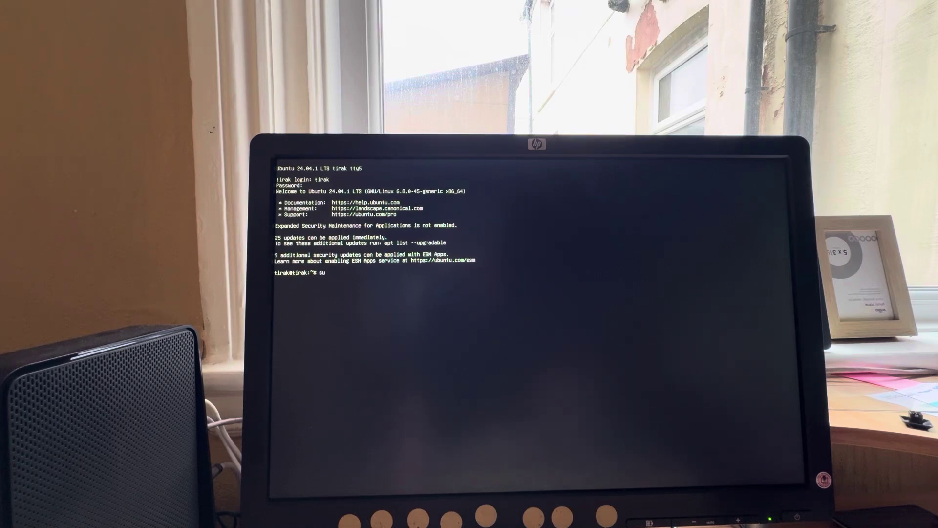
type("do ")
type("sy")
type("stem")
type("ctl s")
type("ta")
type("|")
type("igh")
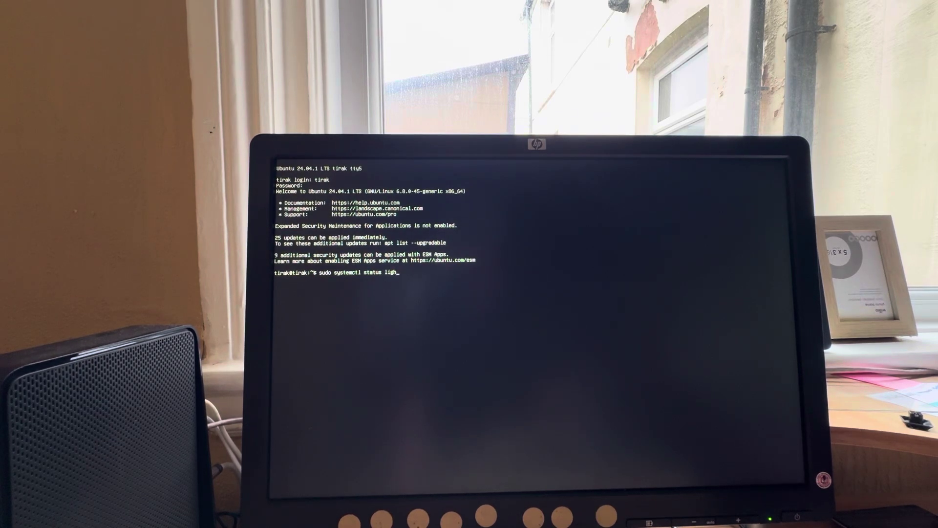
type("tdm")
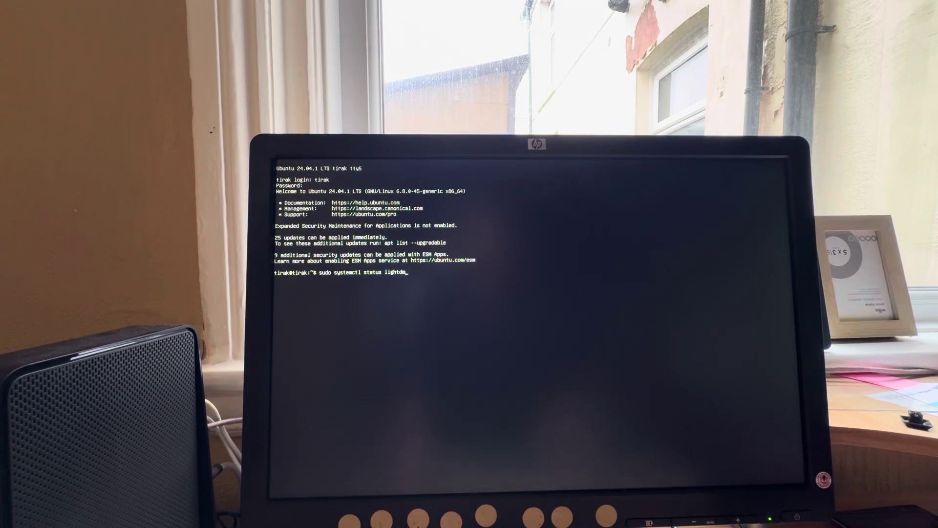
Run 'sudo systemctl status lightdm', reaching the sudo password request.
key("Return")
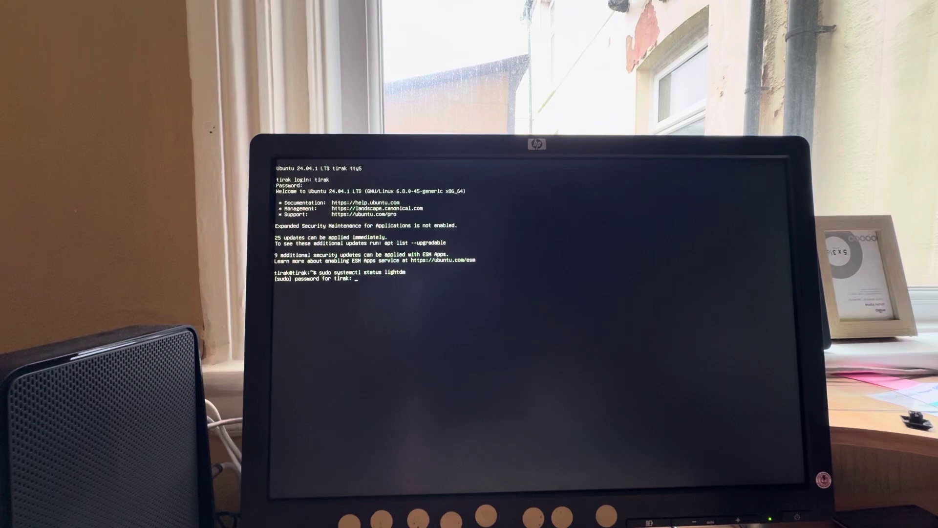
Confirm the sudo password to show LightDM enabled and active (running) with its log lines.
key("Return")
type("s")
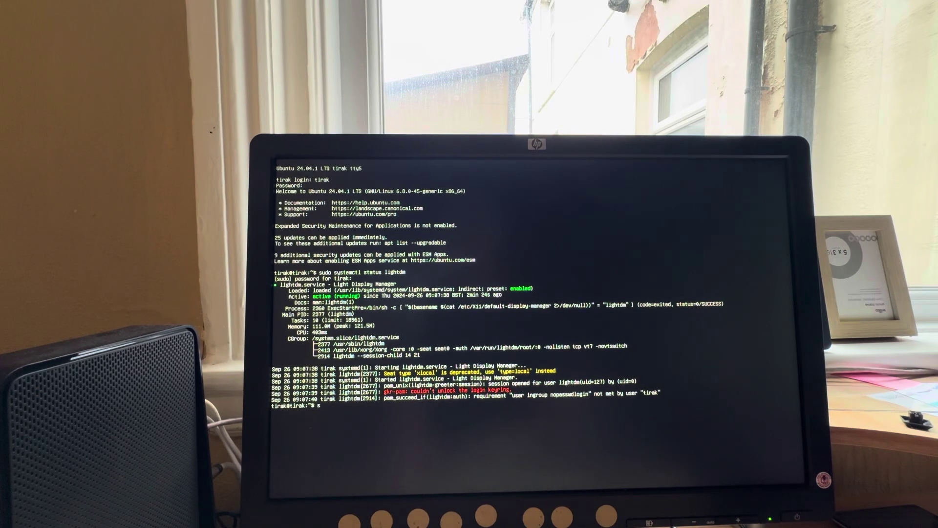
type("udo")
type(" system")
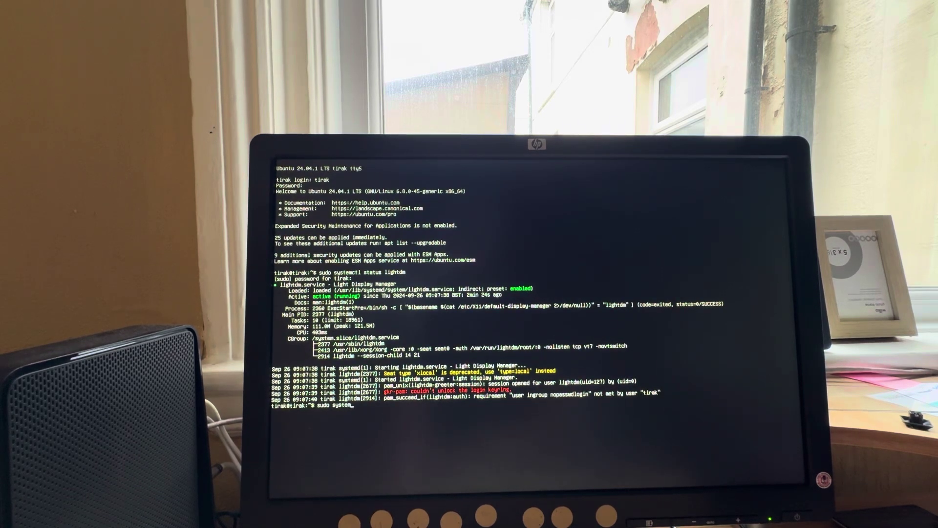
type("ctl")
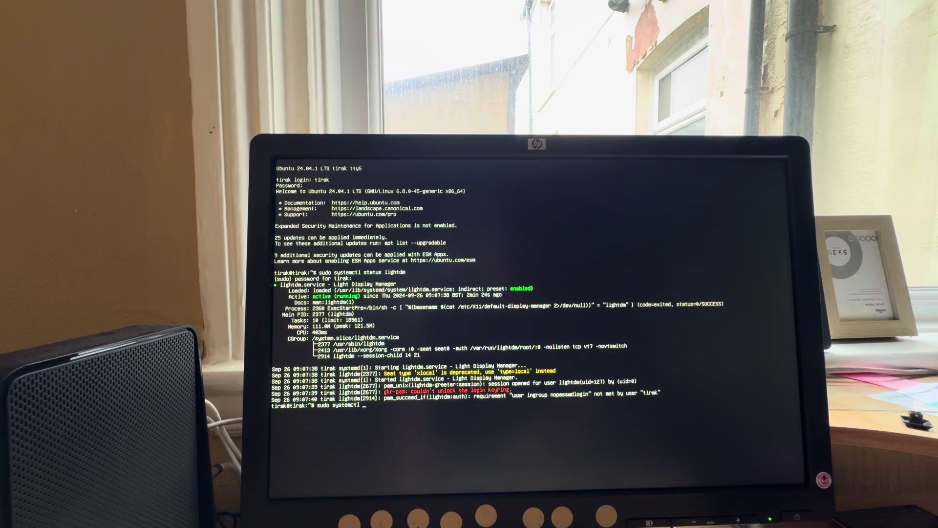
type("enab")
type("le")
type("light")
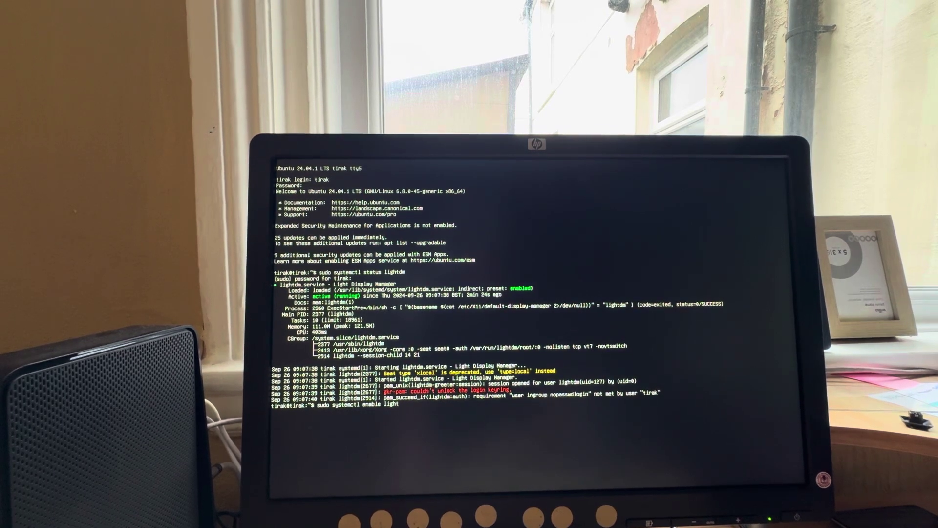
type("dm")
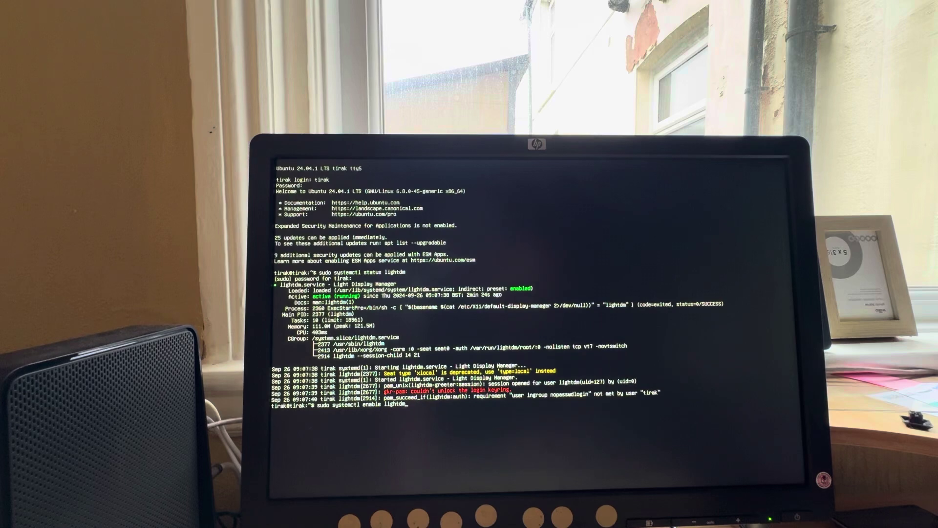
Run 'sudo systemctl enable lightdm' so the display manager starts at boot.
key("Return")
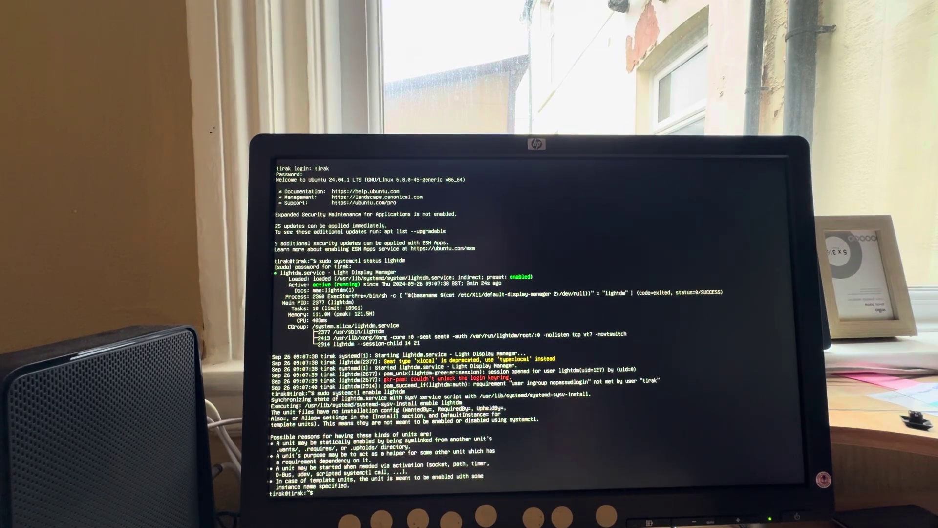
type("s")
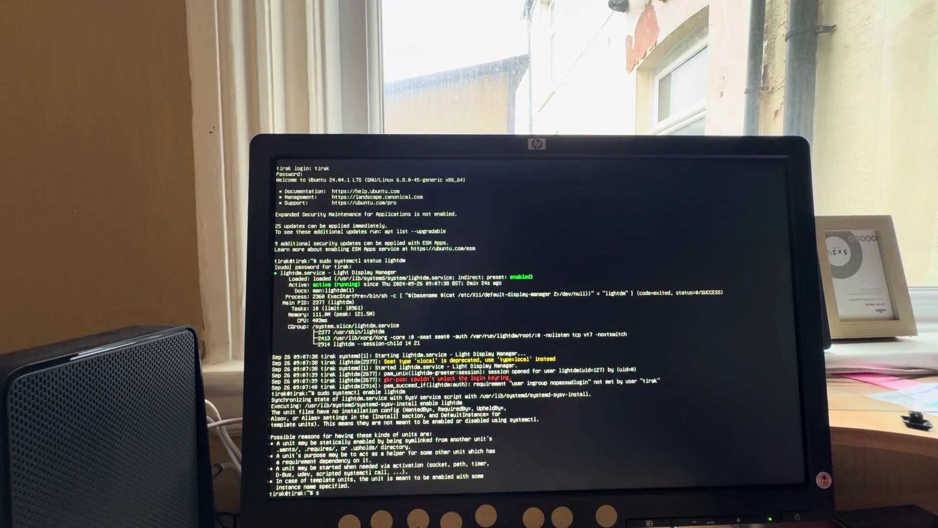
type("udo apt")
type("install l")
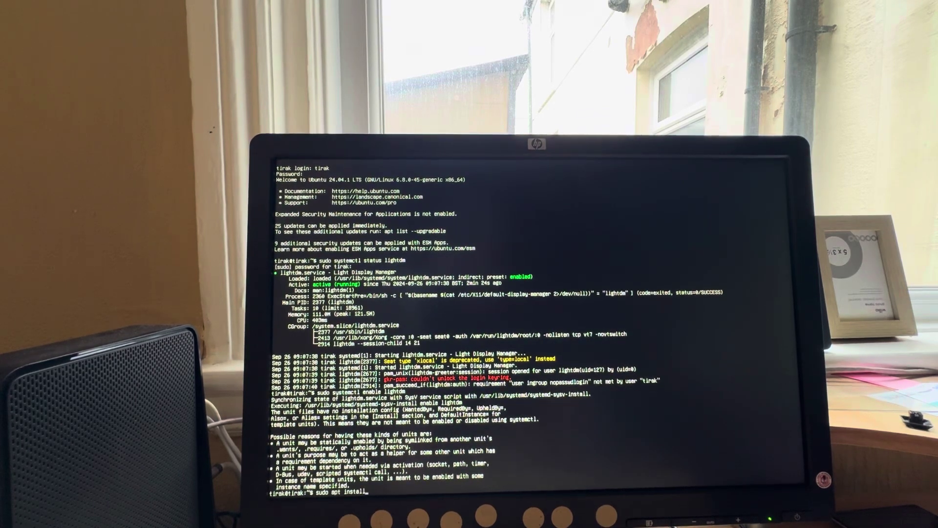
type("igh")
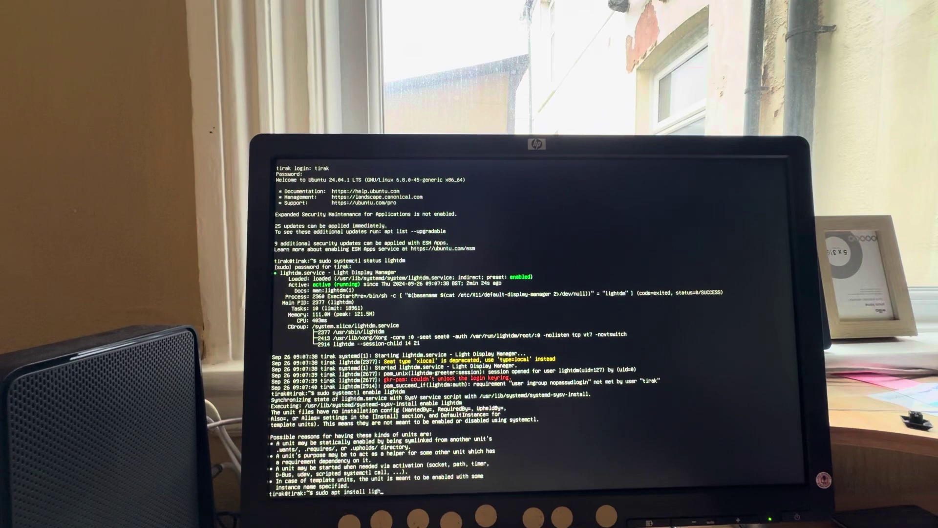
type("tdm")
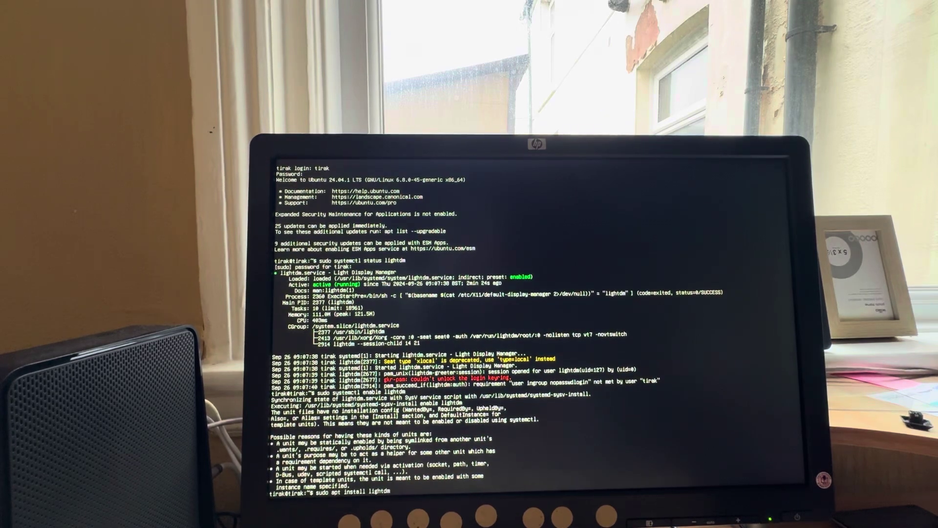
Run 'sudo apt install lightdm', which reports the newest version is already installed.
key("Return")
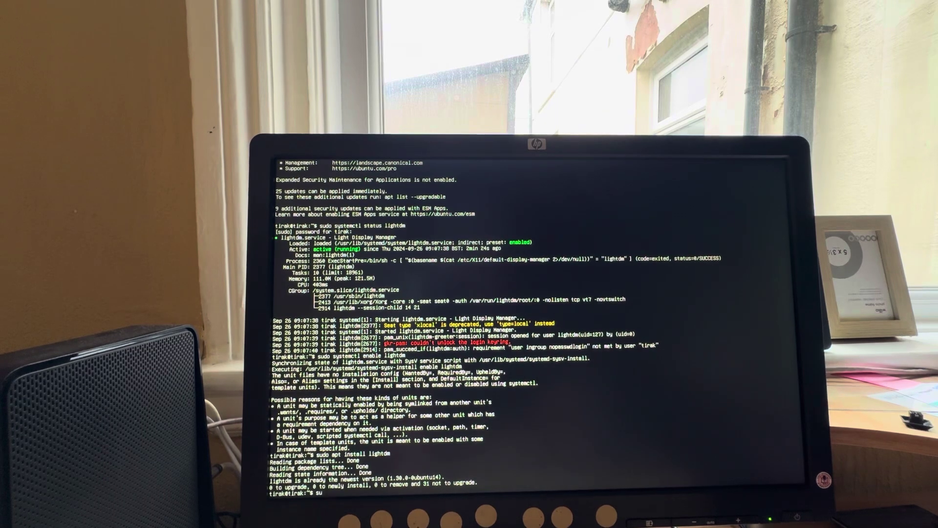
type("sudo")
type(" dpkg")
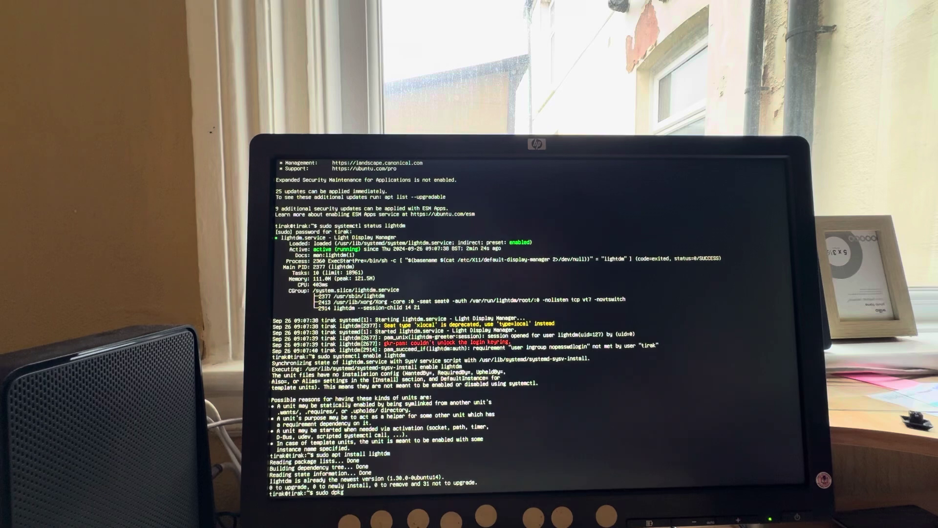
type(" --re-configure")
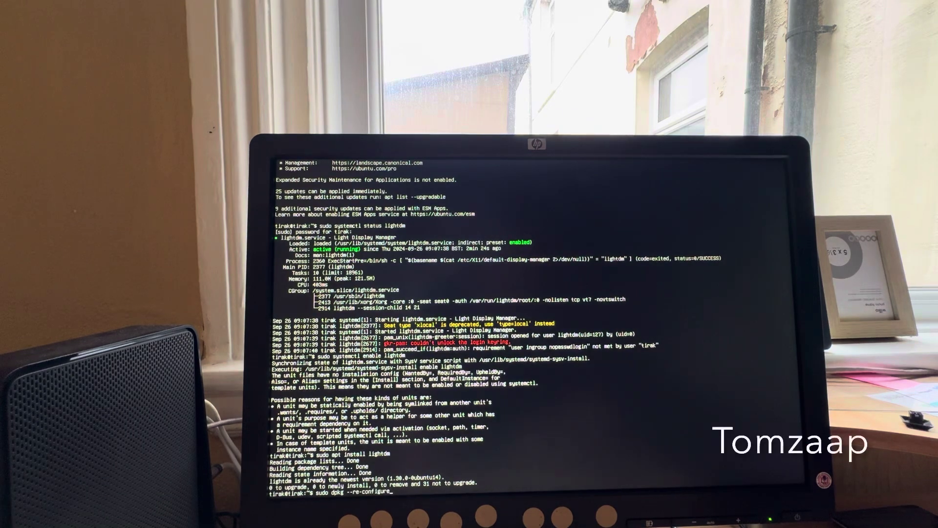
Correct and run 'sudo dpkg --configure -a' to reconfigure all pending packages.
key("BackSpace")
key("BackSpace")
key("BackSpace")
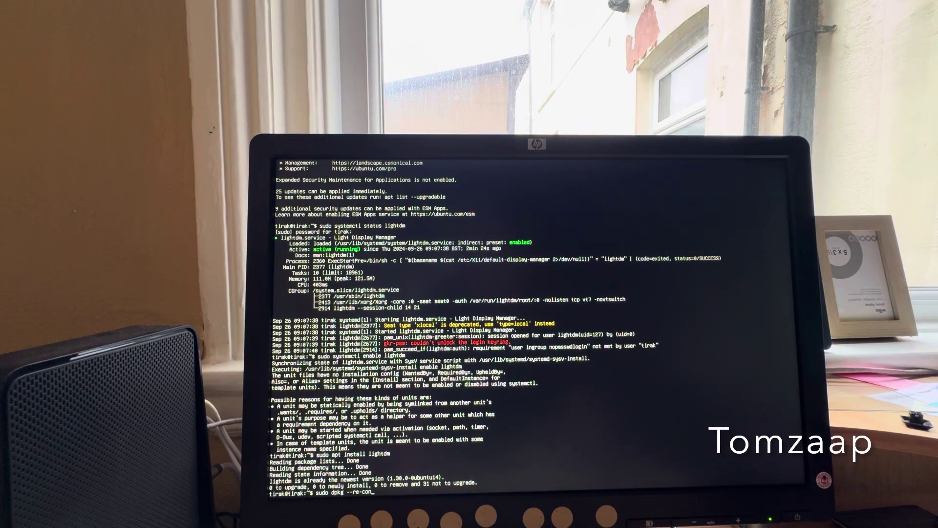
key("BackSpace")
key("BackSpace")
key("BackSpace")
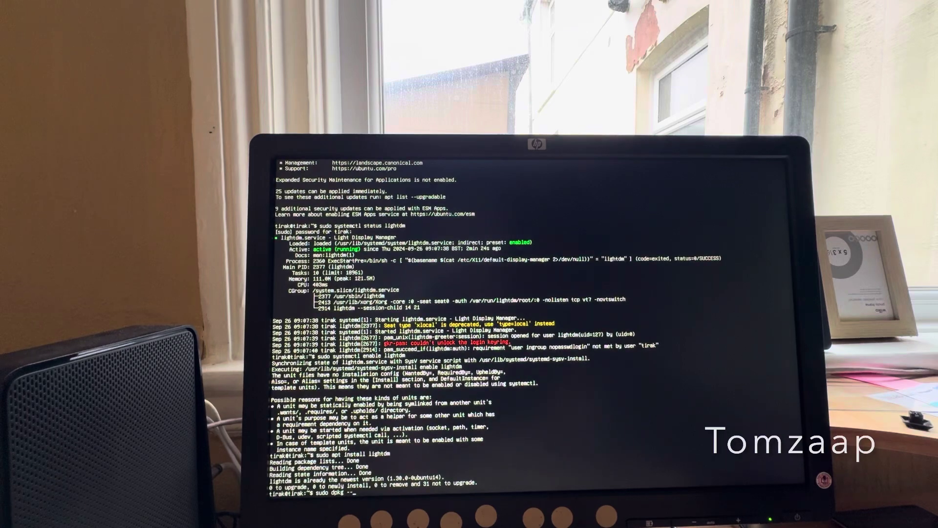
type("configure")
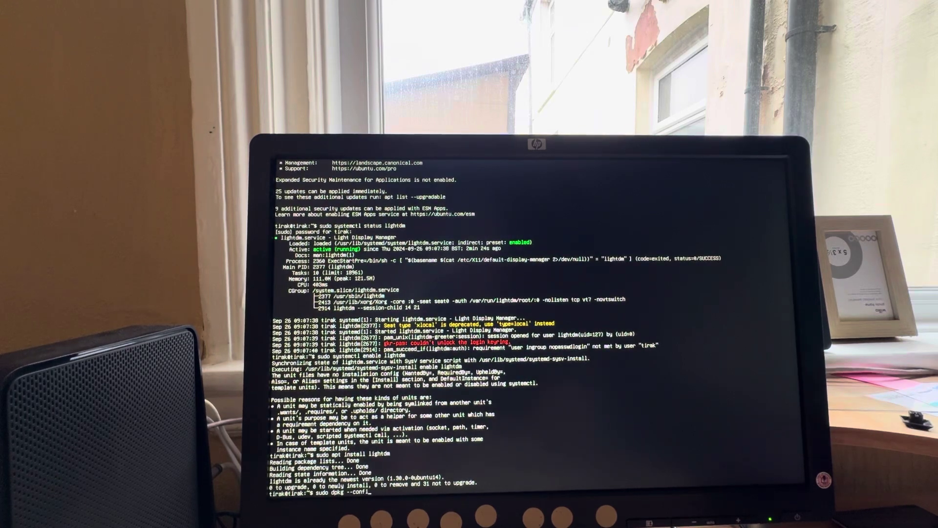
type(" -a")
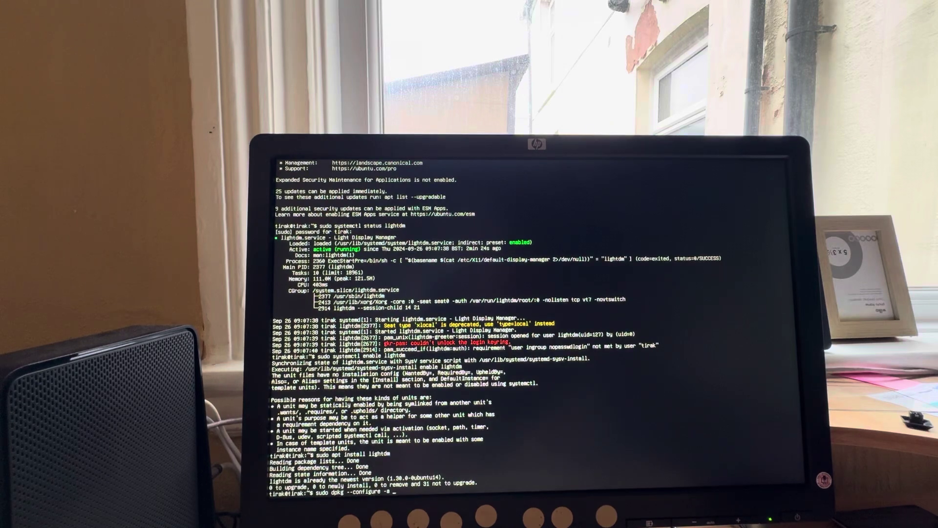
key("Return")
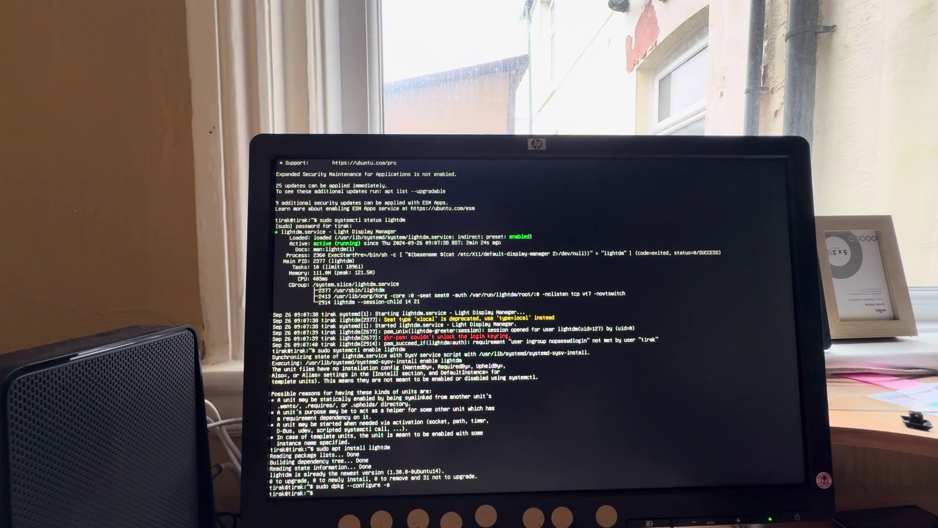
type("sudo clea")
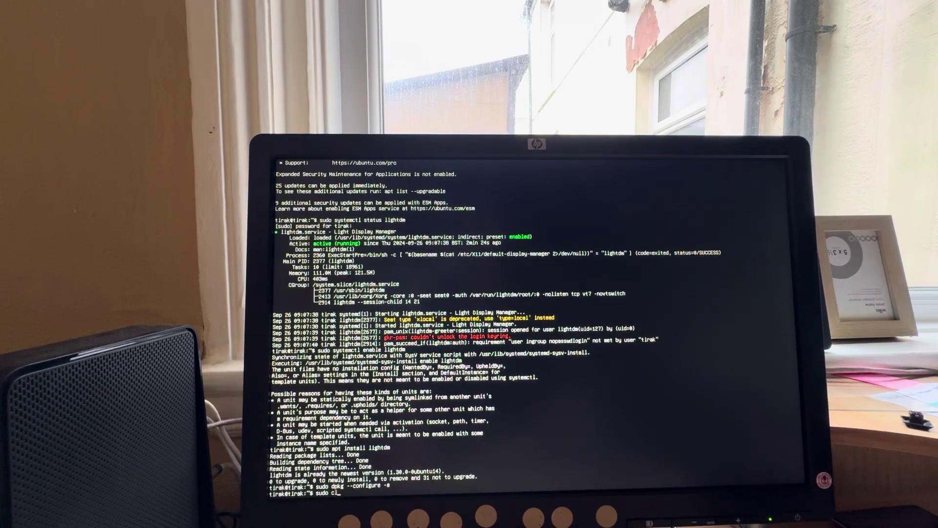
type("n")
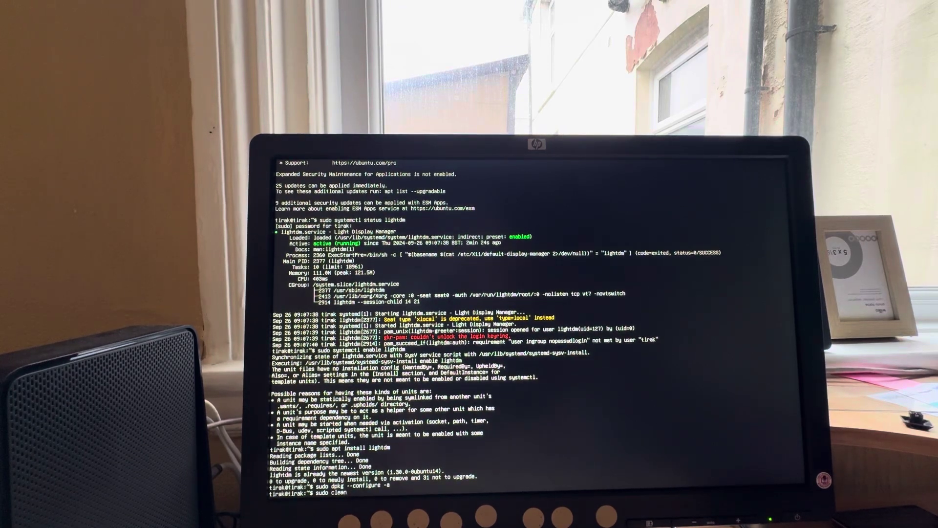
Run 'sudo apt clean' then 'sudo apt autoremove', with nothing left to remove.
key("Return")
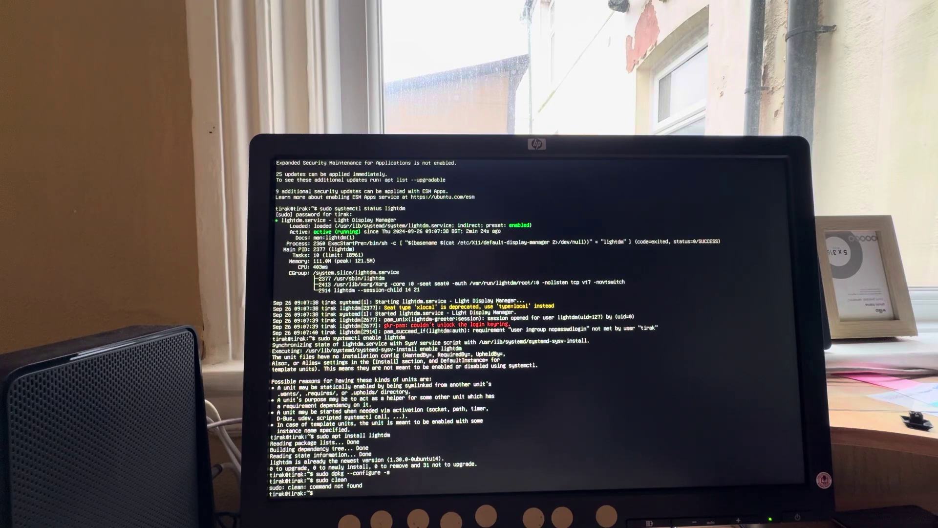
type("sudo apt")
type(" cle")
type("an")
key("Return")
type("s")
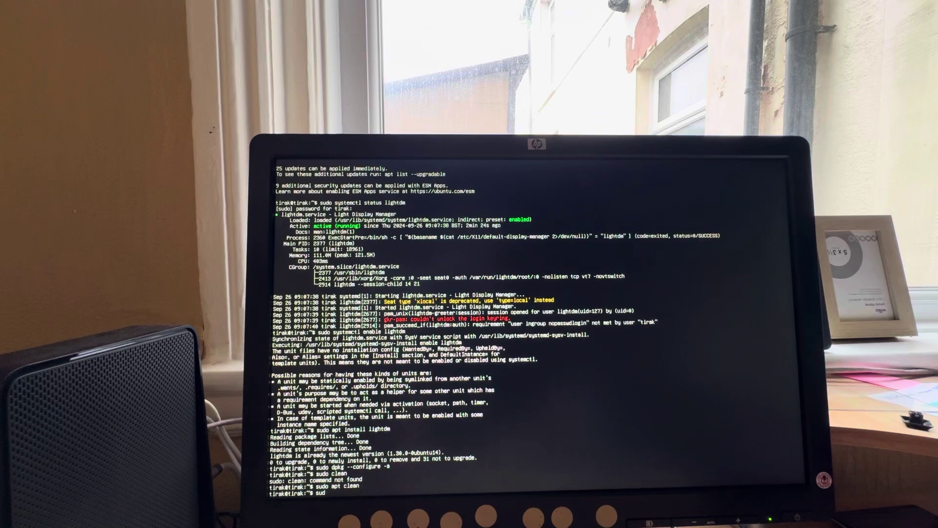
type("udo ap")
type("t aur")
key("BackSpace")
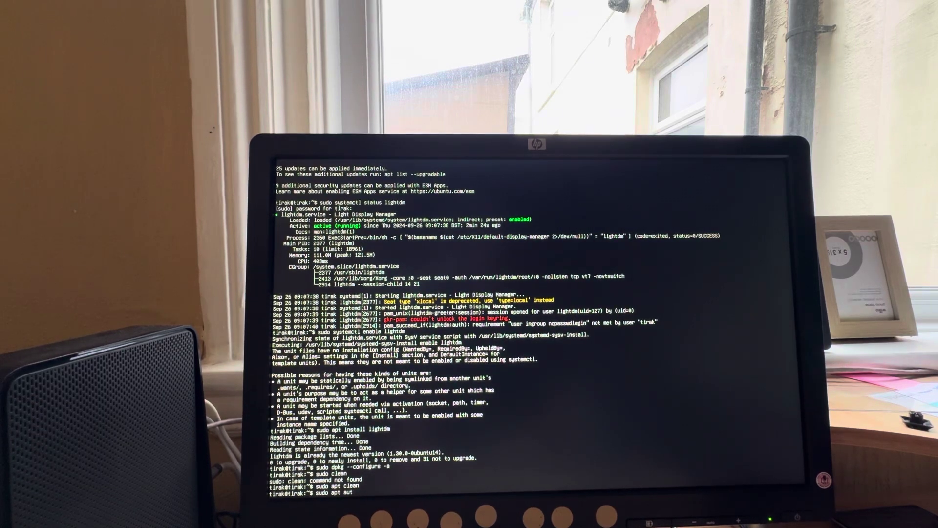
type("toremo")
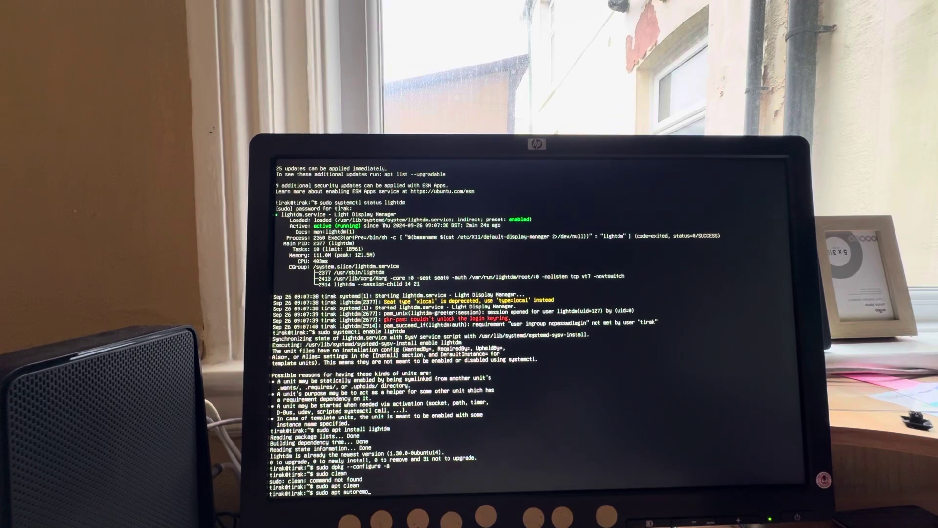
type("ve")
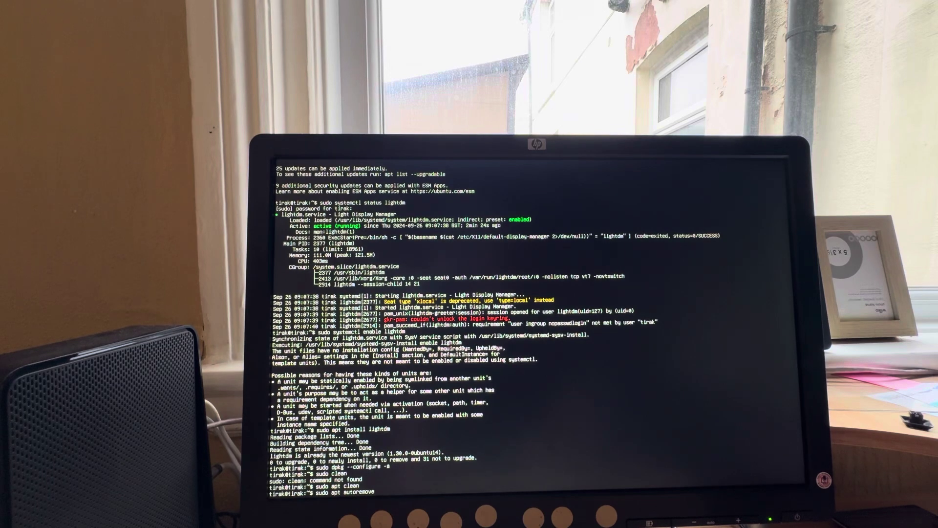
key("Return")
type("s")
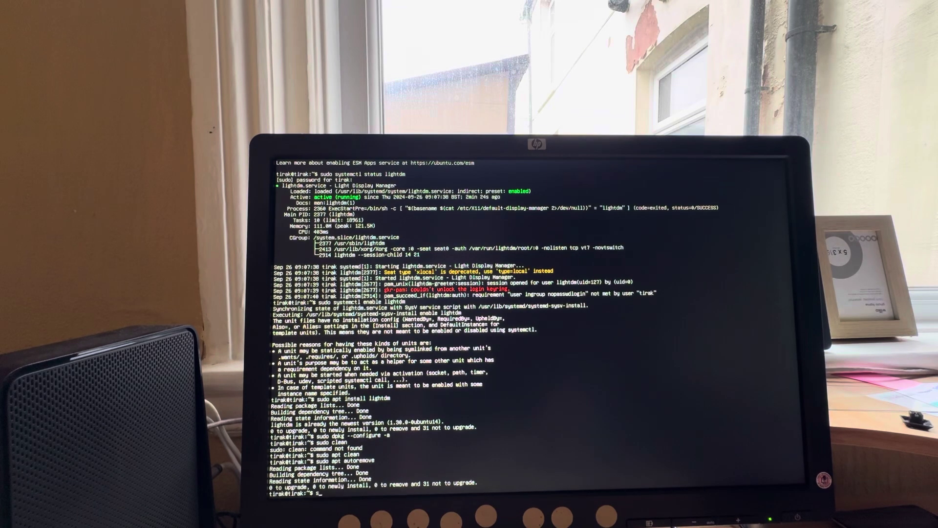
type("udo re")
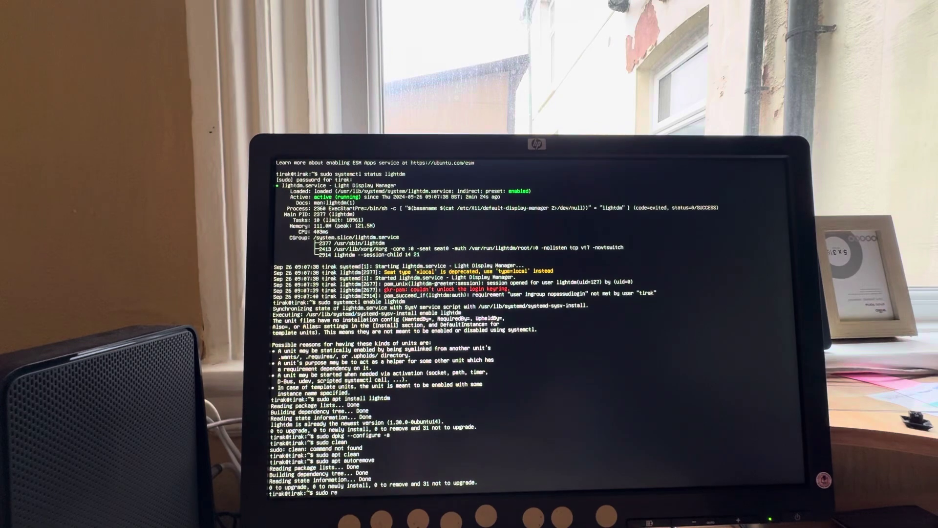
type("boot")
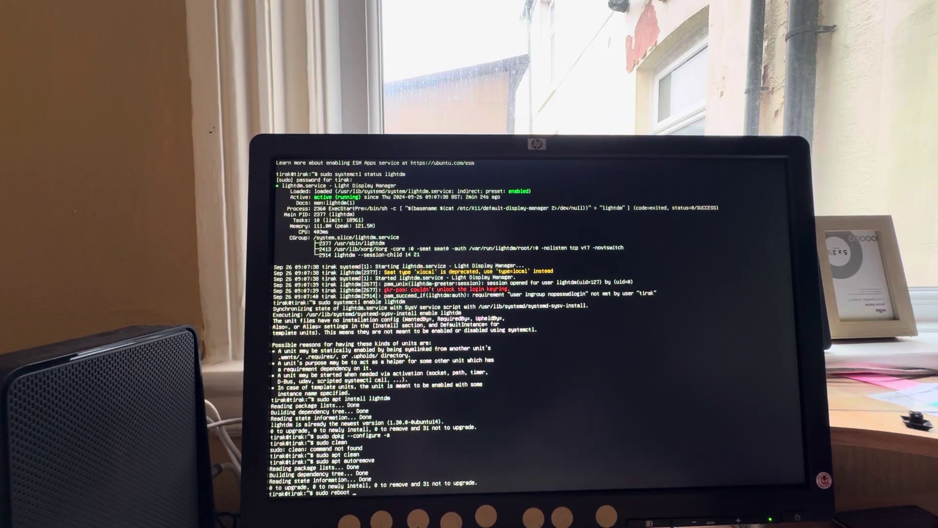
Run 'sudo reboot' to restart the machine back to the graphical login.
key("Return")
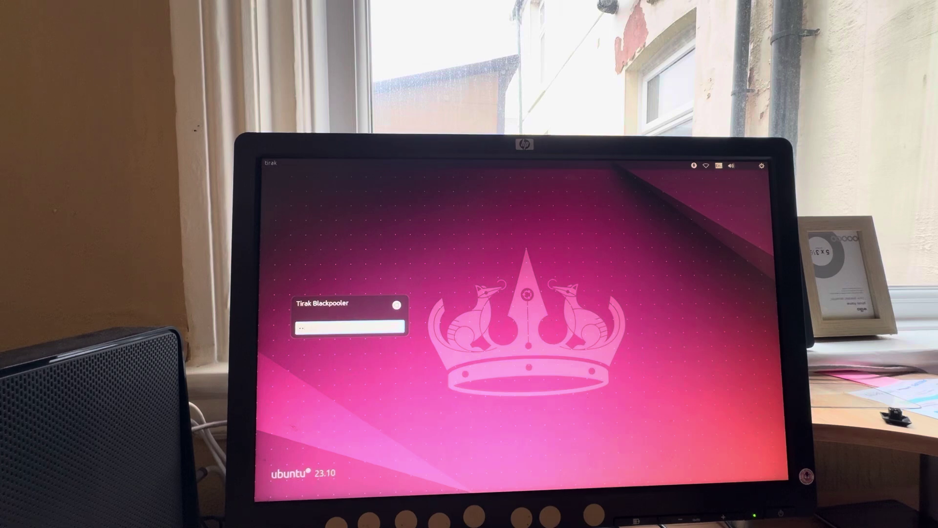
type("••")
type("••••••")
type("•••")
Submit the account password and load the Ubuntu desktop session.
key("Return")
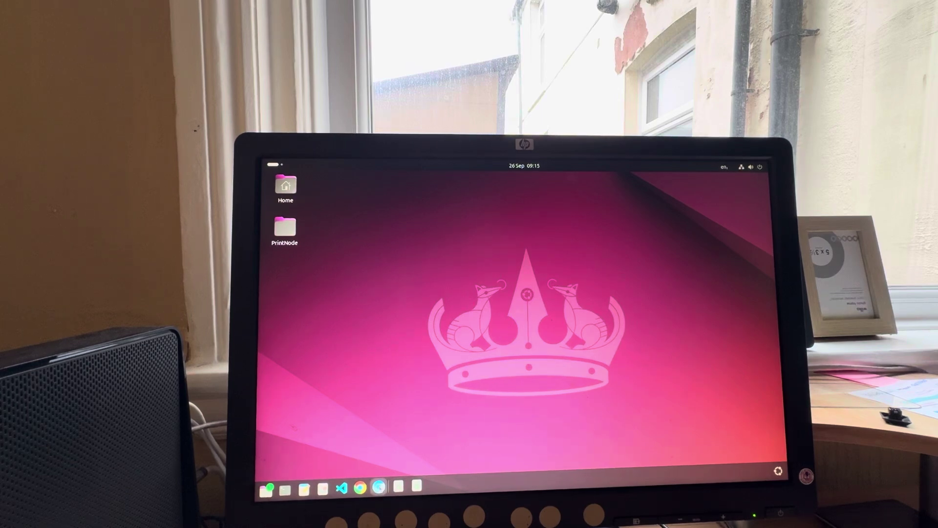
Launch Chromium from the dock and maximize its window on the desktop.
left_click(378, 486)
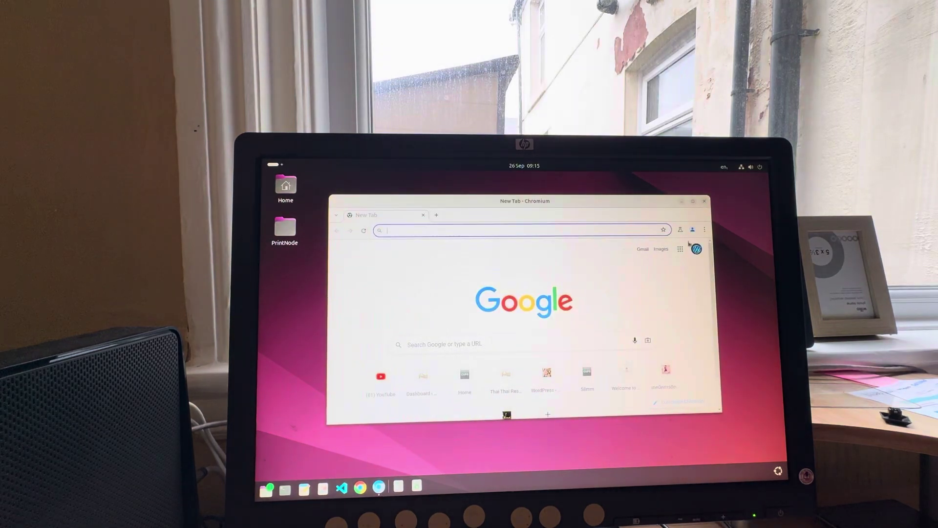
left_click(691, 201)
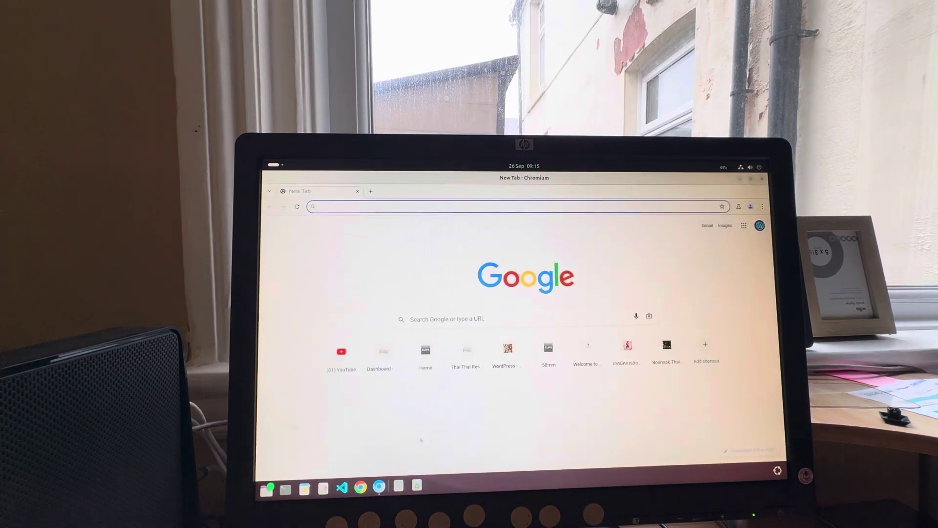